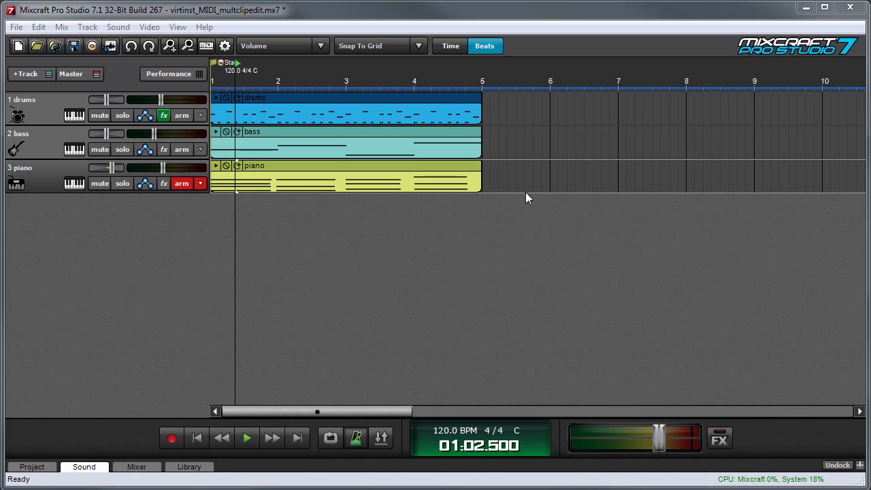
Select the piano and bass clips together and show their Sound tab piano-roll editor.
left_click(455, 167)
left_click(458, 134)
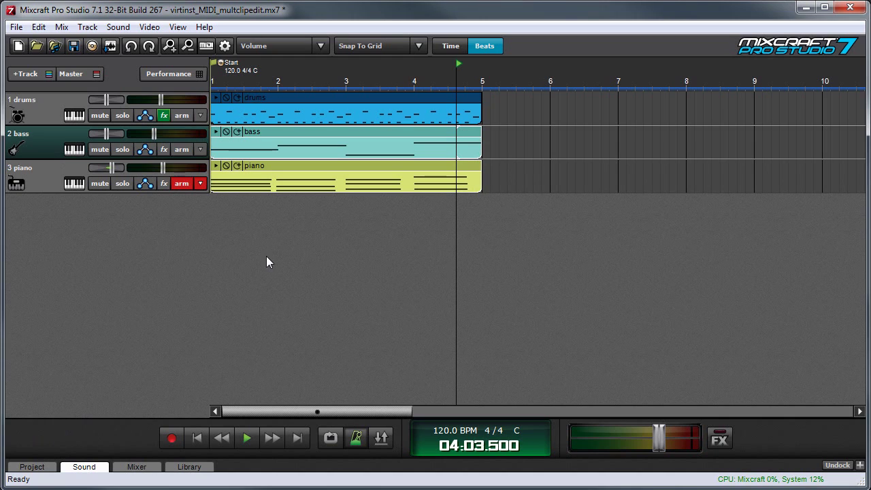
left_click(101, 469)
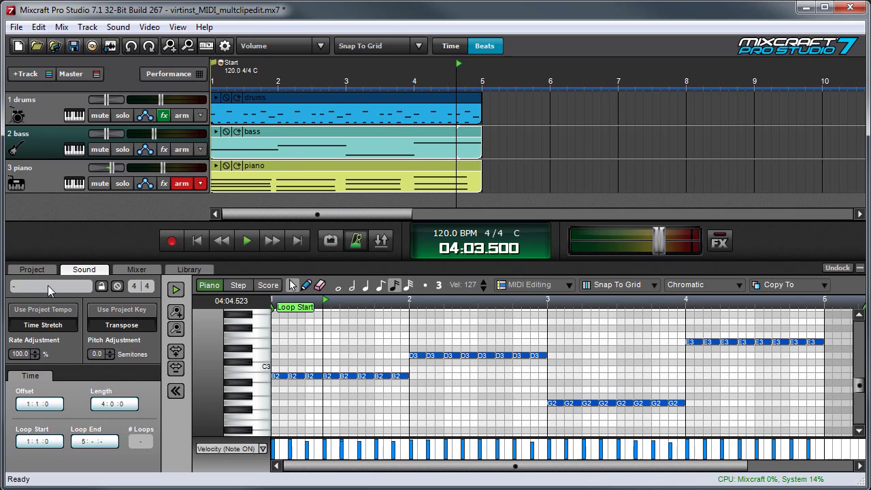
left_click(21, 286)
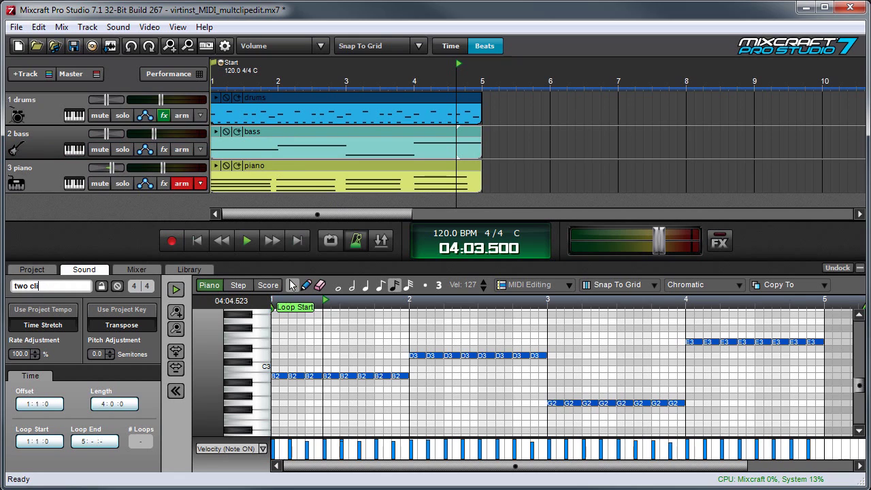
type("two clips")
key("Return")
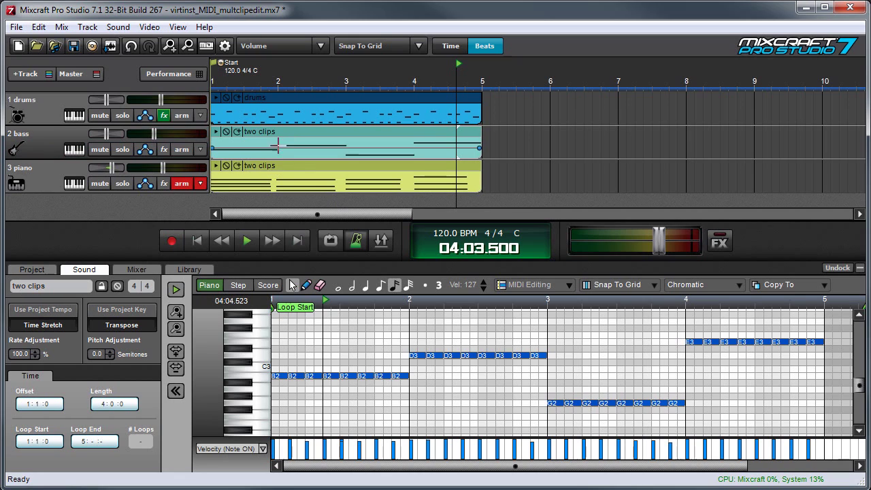
key("ctrl+z")
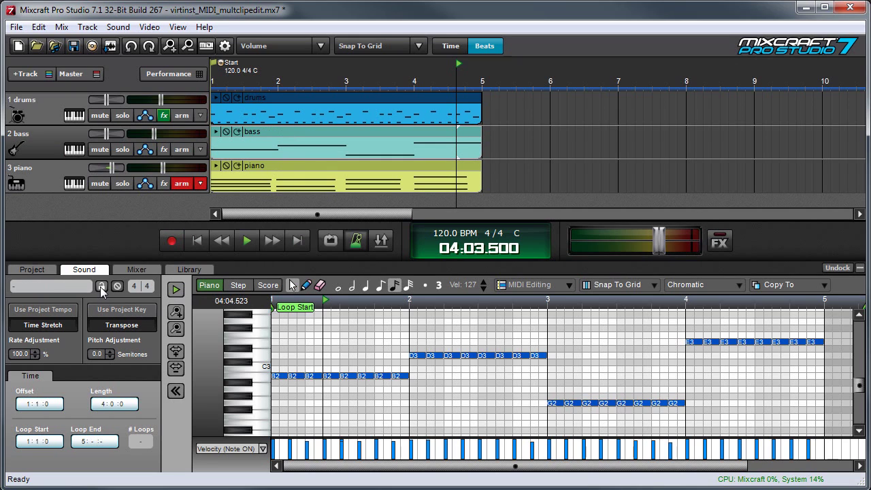
left_click(101, 289)
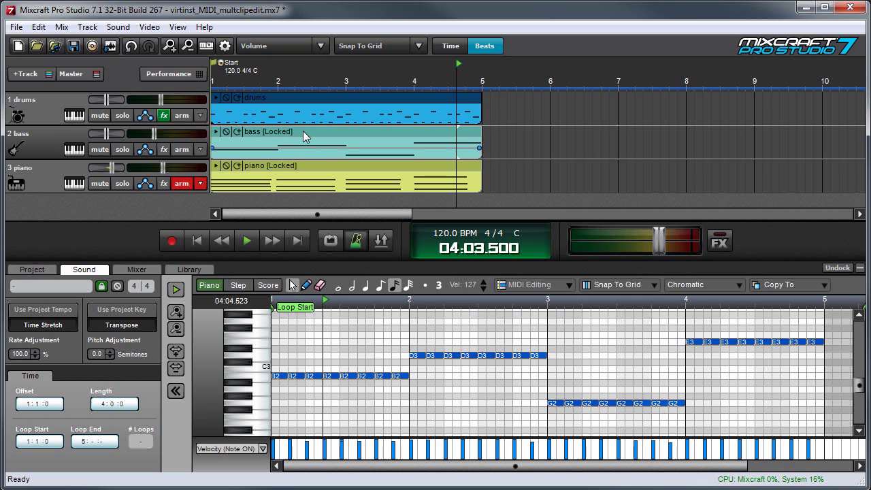
left_click(101, 287)
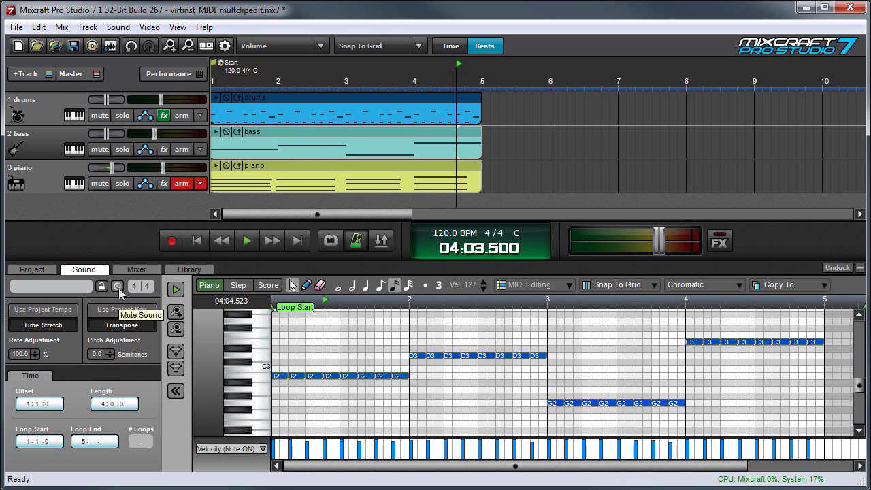
left_click(117, 287)
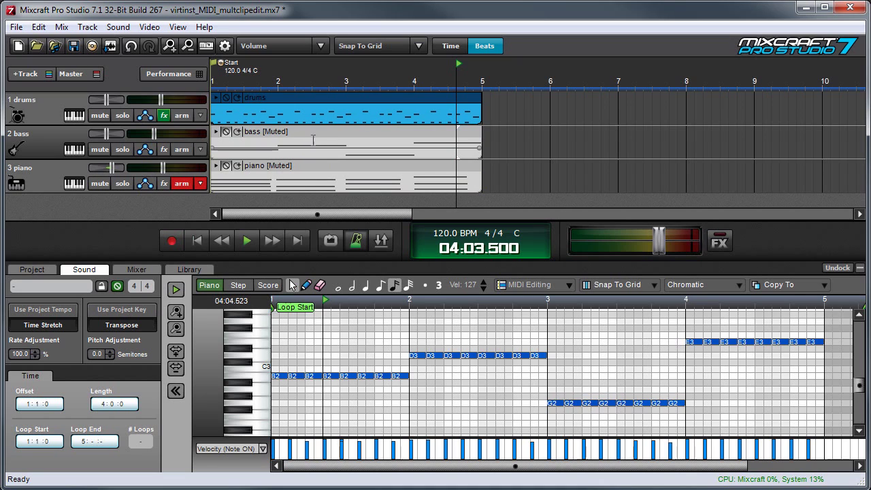
left_click(226, 166)
left_click(225, 132)
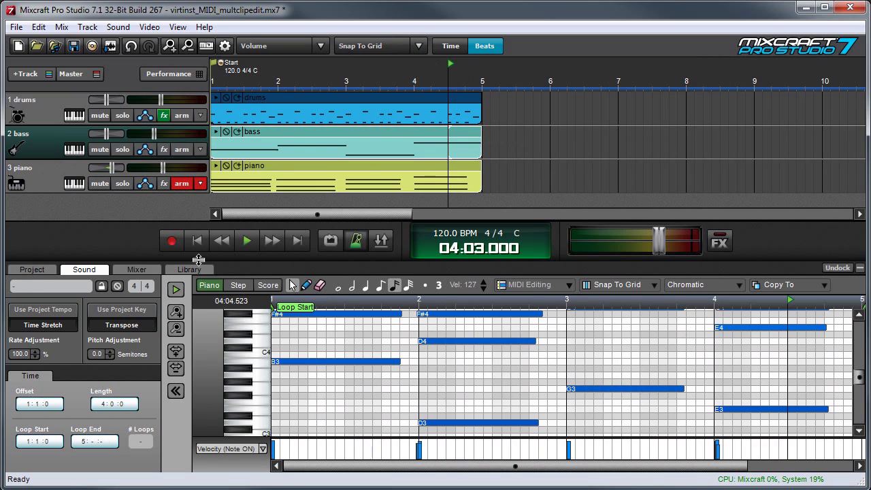
left_click(117, 286)
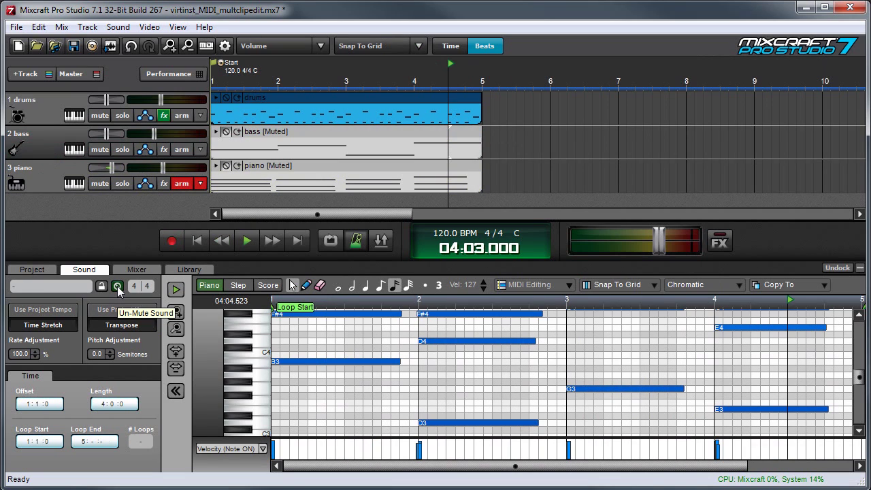
left_click(117, 287)
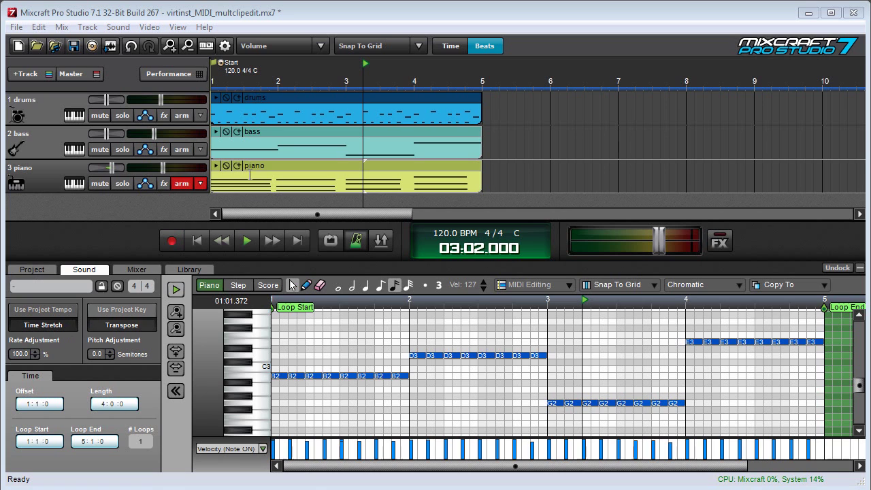
Play the clips from bar 1, then set their Rate Adjustment to 50 and replay.
left_click(212, 77)
key("space")
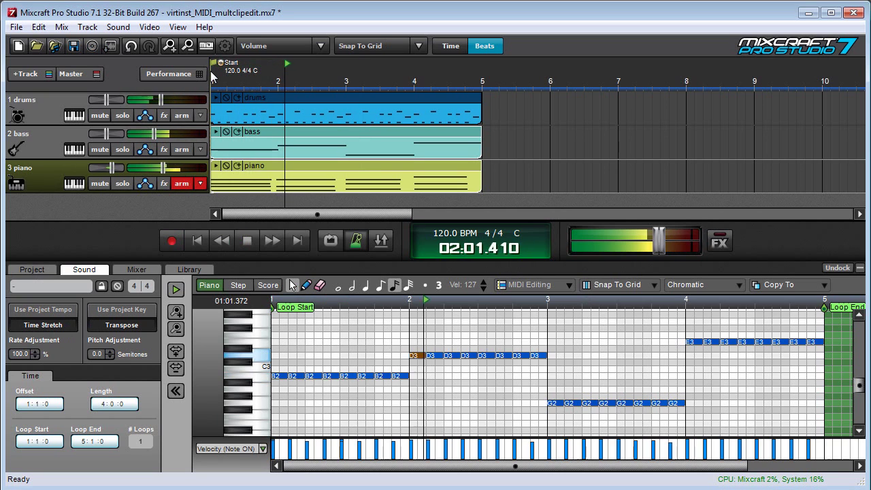
key("space")
left_click(20, 354)
type("50")
key("Return")
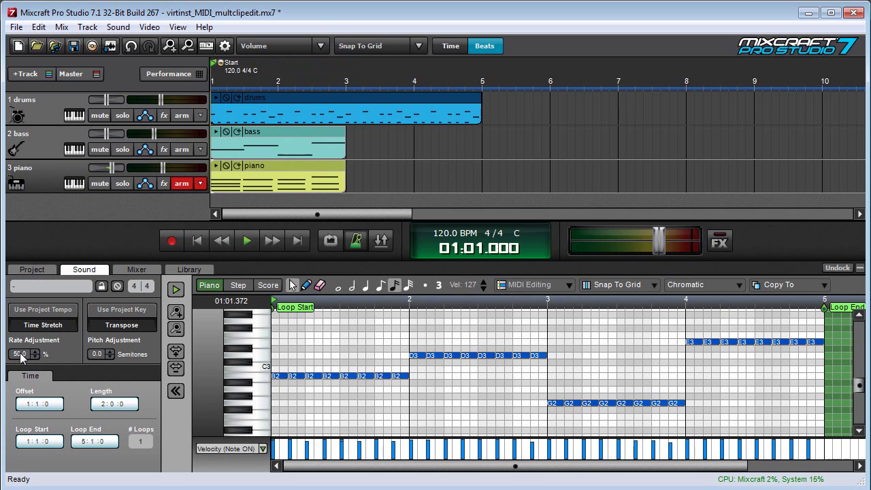
key("space")
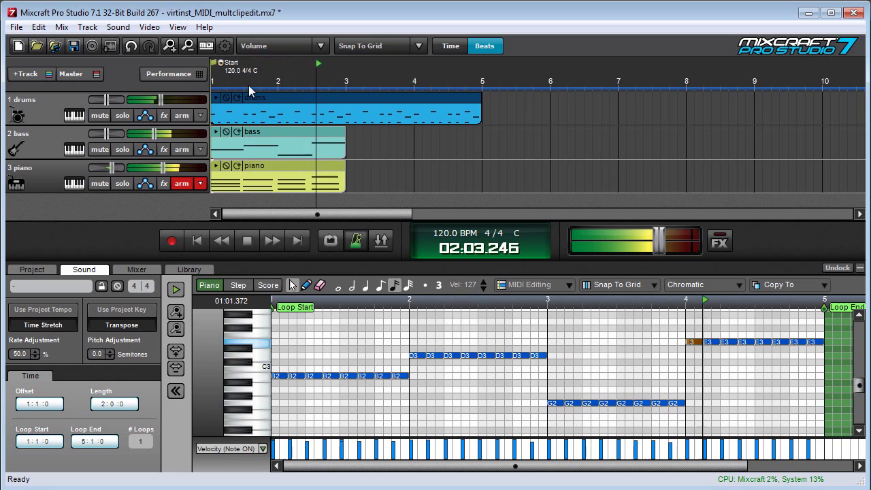
key("space")
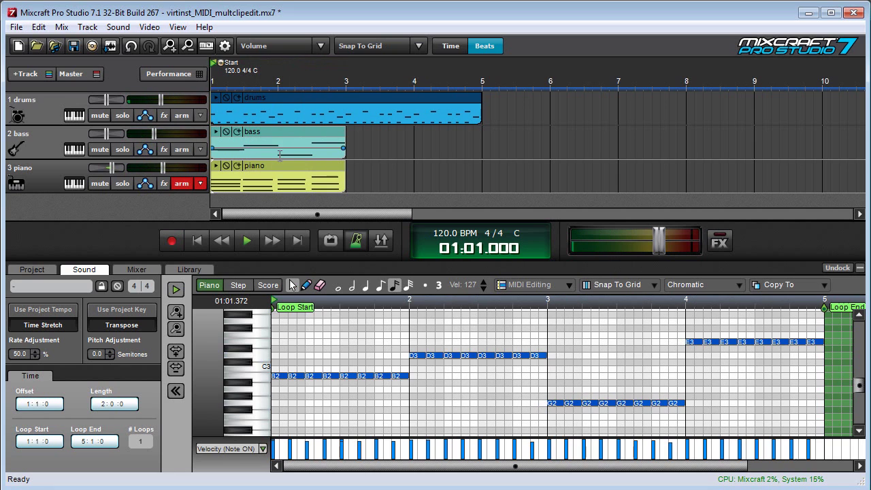
Set the clips' Rate Adjustment to 200 and play them from the start.
double_click(19, 353)
type("200")
key("Return")
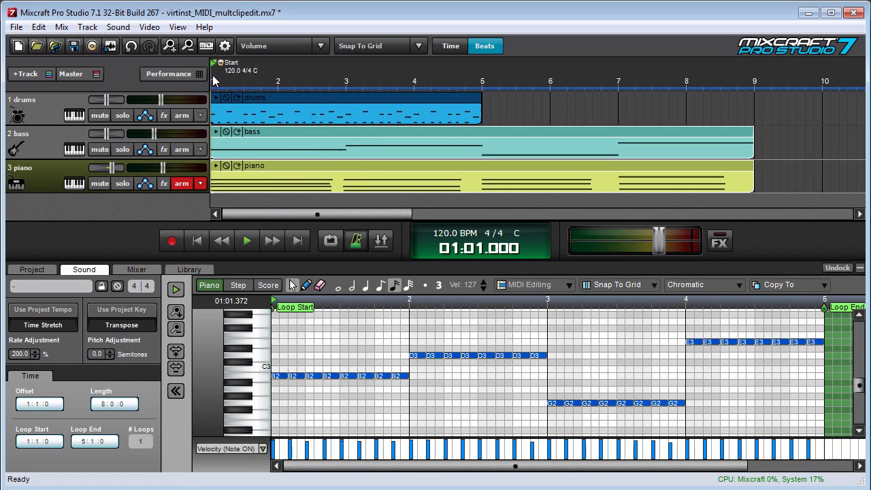
key("space")
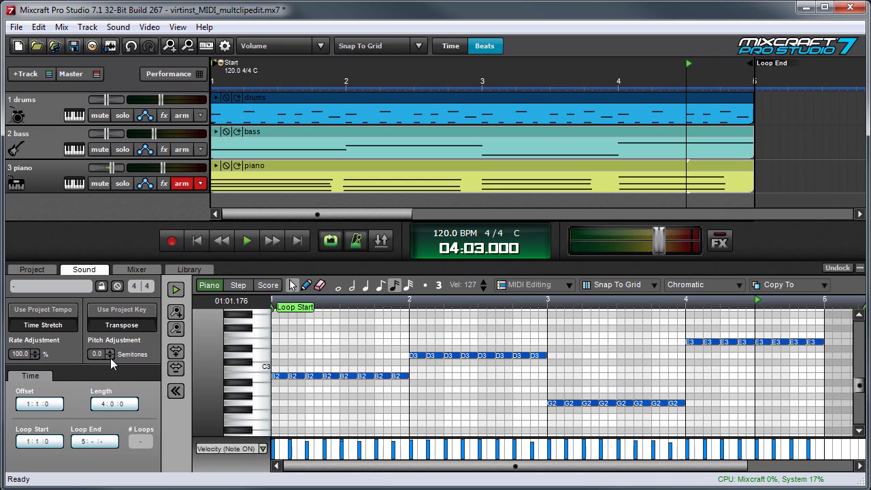
Raise the bass and piano clips' Pitch Adjustment to 2.0 semitones during looped playback.
key("space")
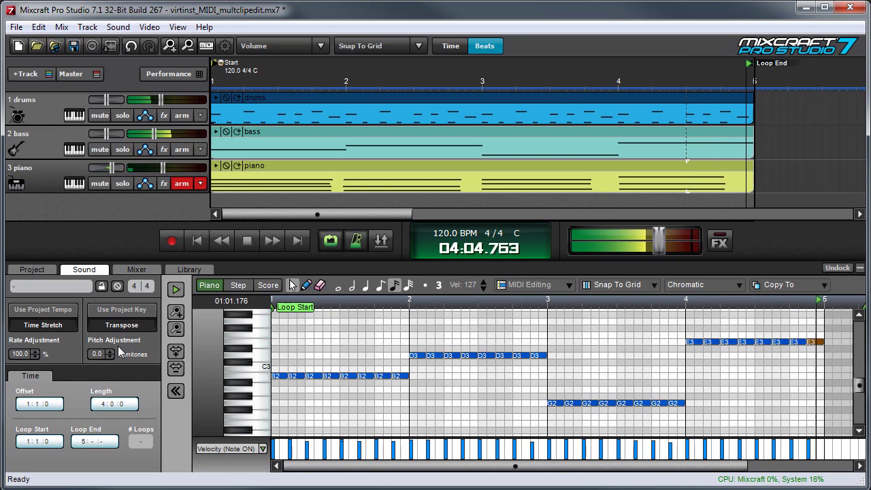
left_click(110, 351)
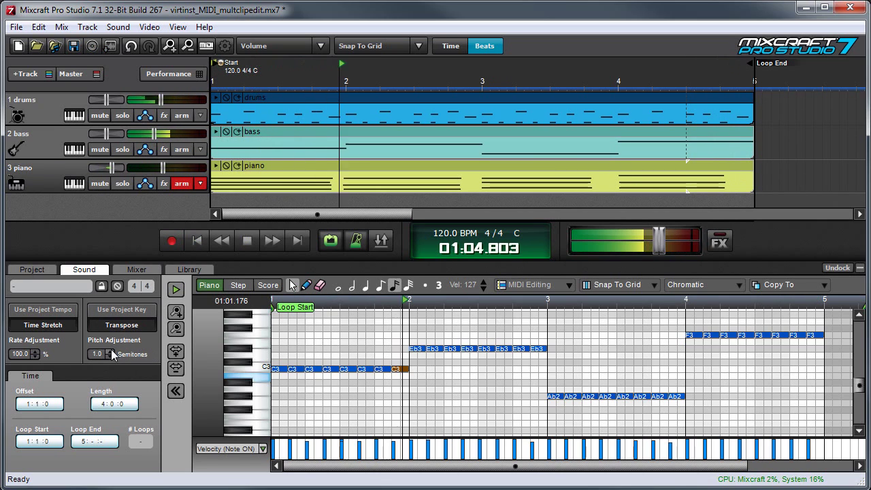
left_click(110, 352)
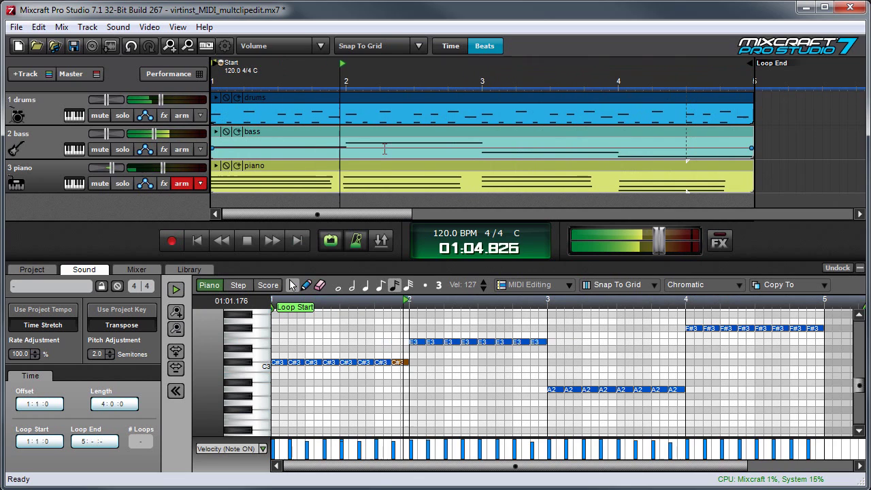
key("space")
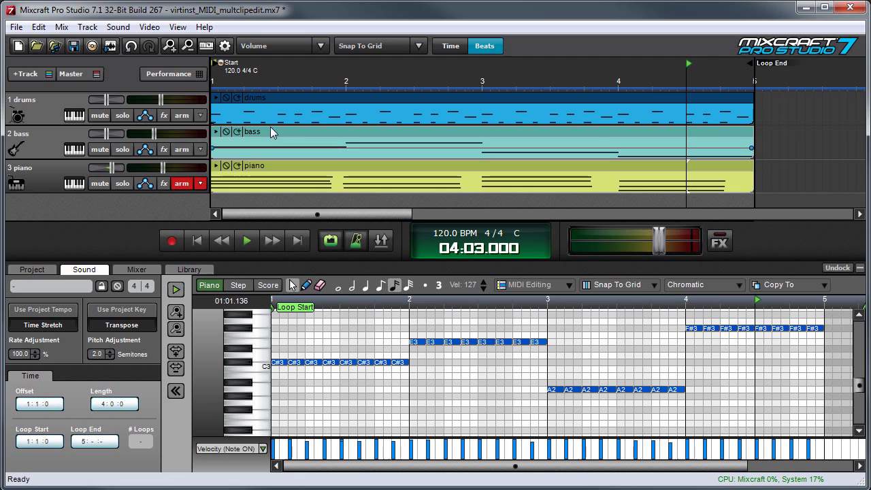
mouse_move(287, 138)
left_mouse_down()
mouse_move(346, 138)
mouse_move(276, 140)
left_mouse_up()
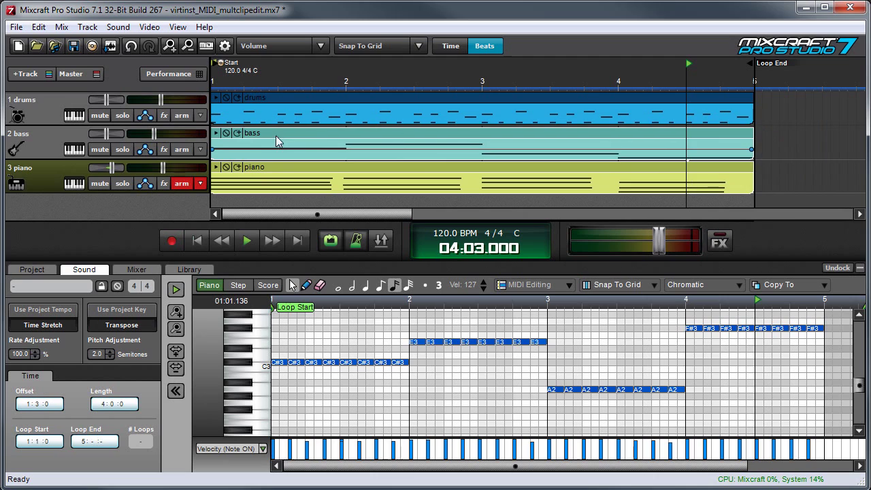
left_click(28, 404)
type("3")
key("Return")
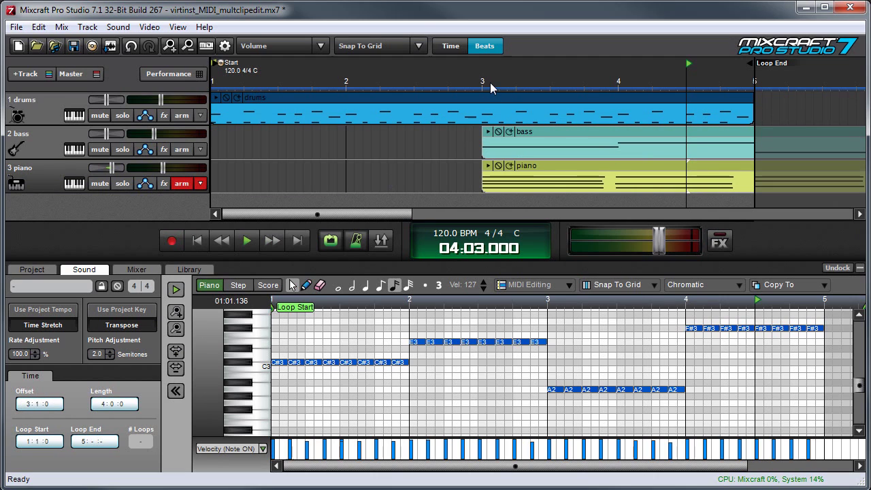
key("ctrl+z")
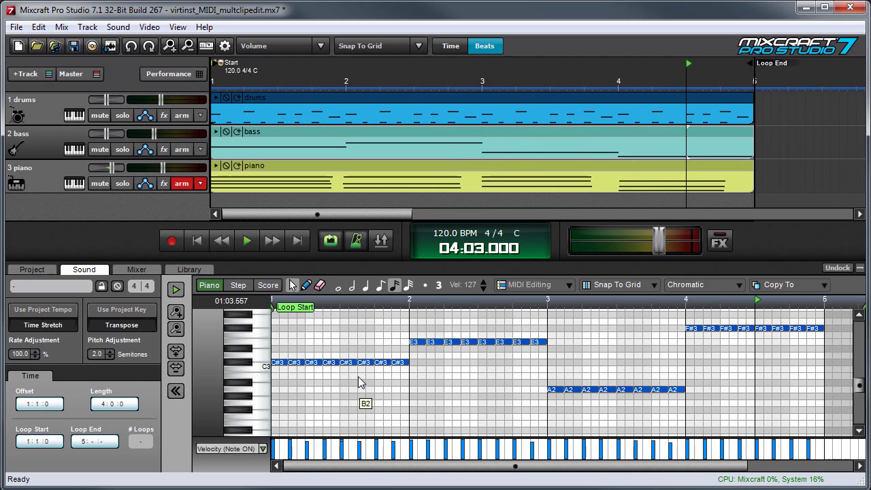
left_click(105, 404)
type("2")
key("Return")
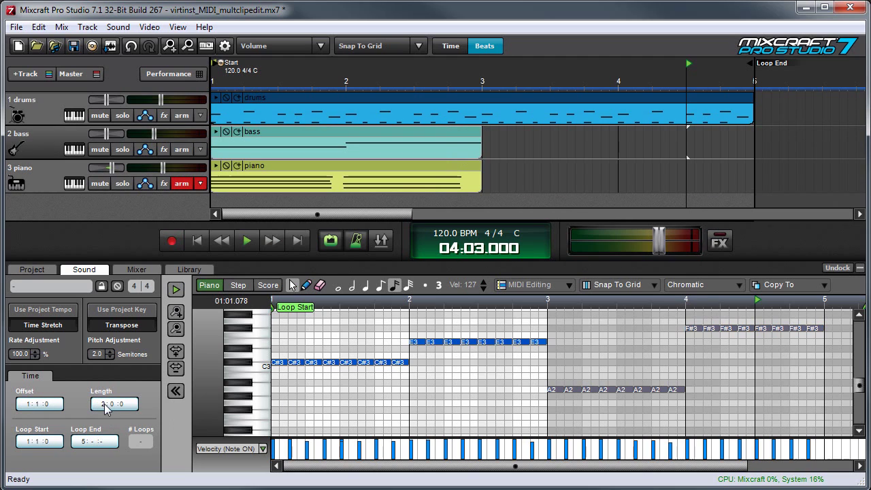
key("ctrl+z")
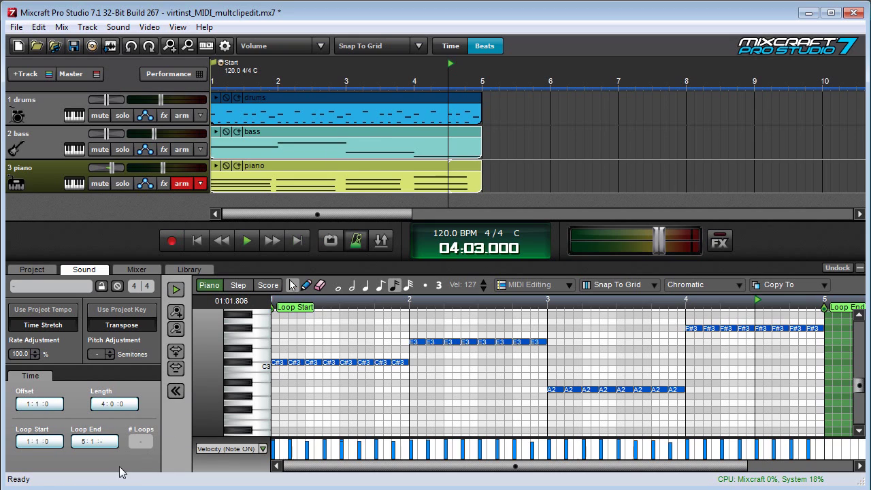
Set the clips' # Loops to 2.
left_click(136, 441)
type("2")
key("Return")
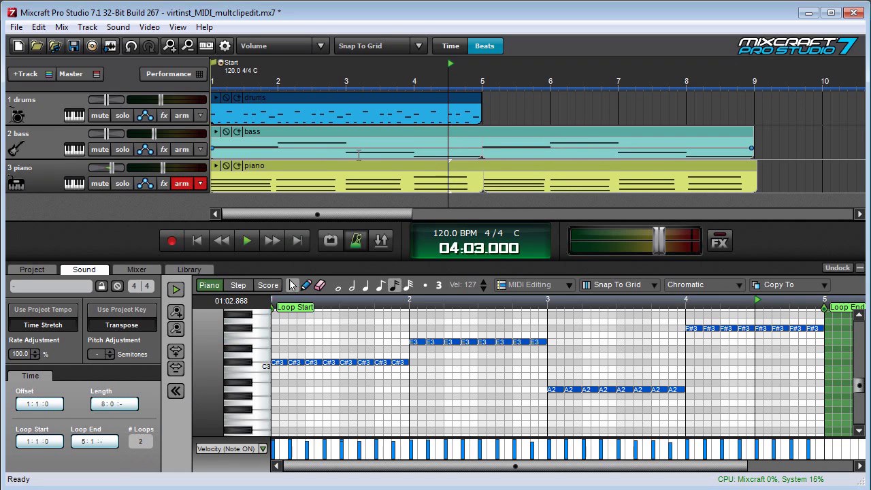
Move the clips' Loop Start to 2:1:0.
left_click(29, 441)
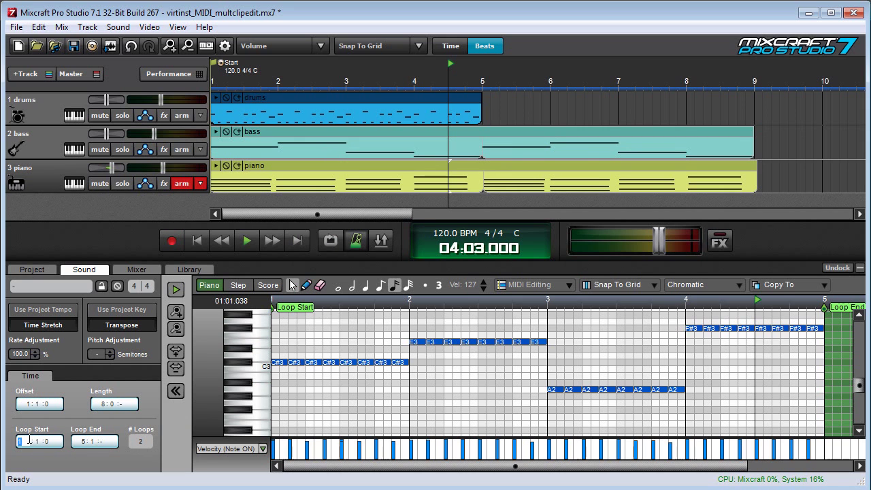
type("2")
left_click(81, 441)
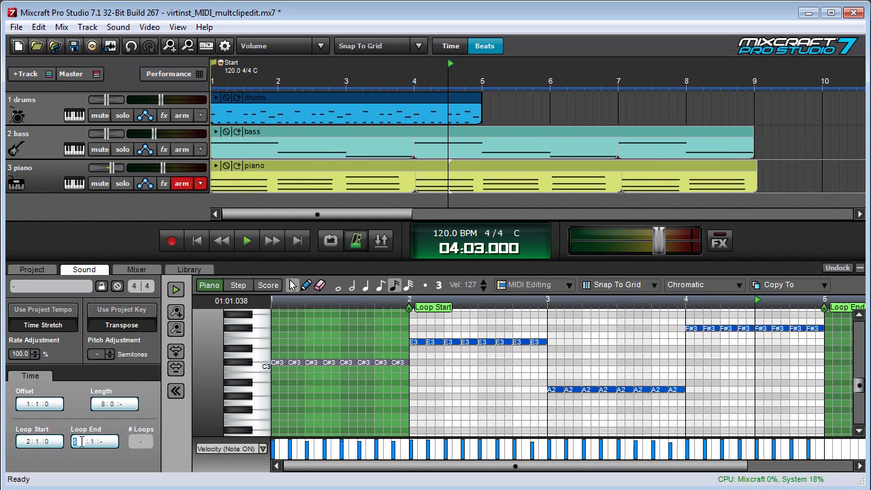